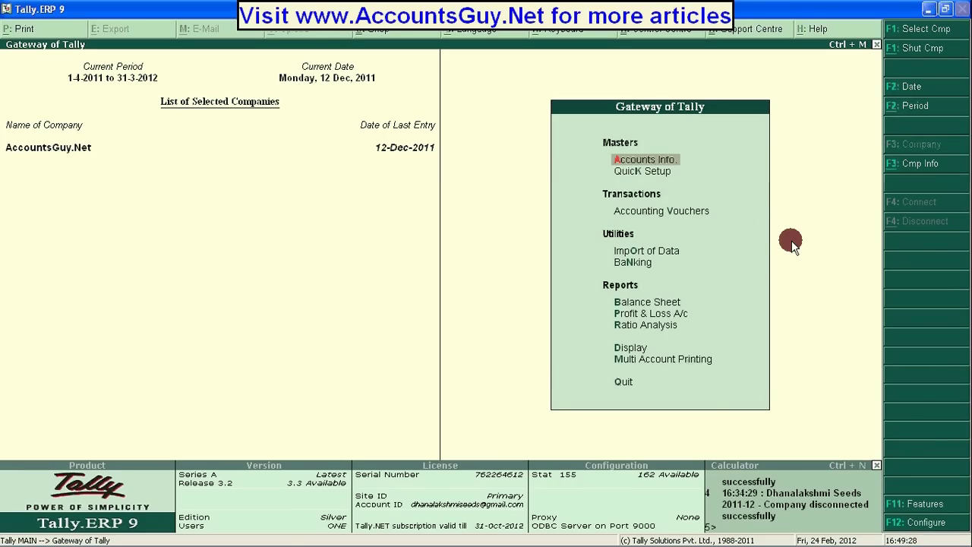
# Step: Open the company alteration screen for AccountsGuy.Net from Company Info
pyautogui.click(917, 162)
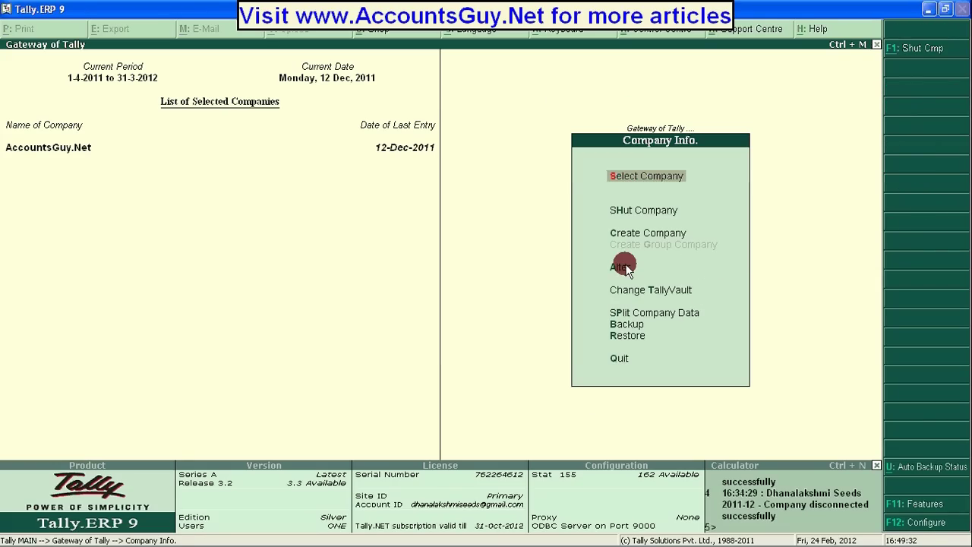
pyautogui.press('Down')
pyautogui.press('Down')
pyautogui.press('Down')
pyautogui.press('Down')
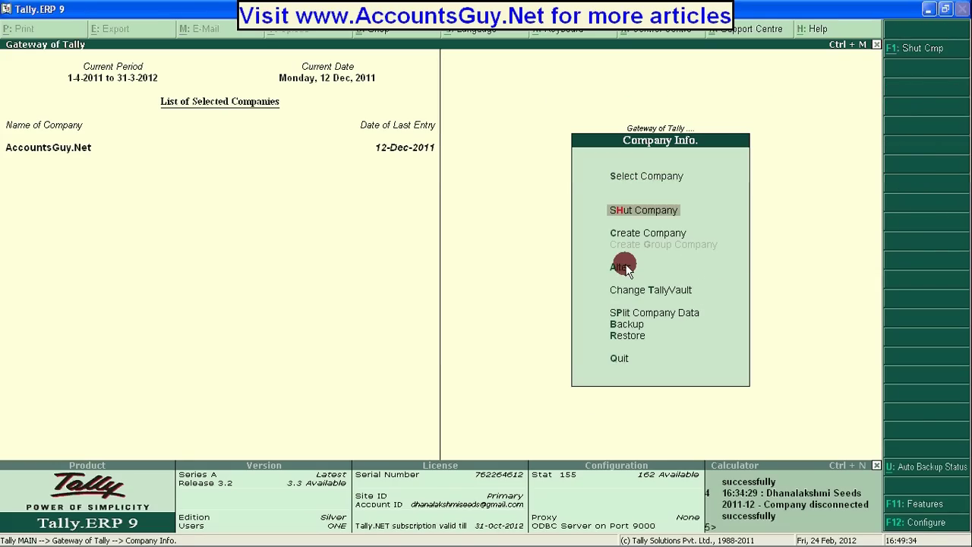
pyautogui.press('Up')
pyautogui.click(624, 265)
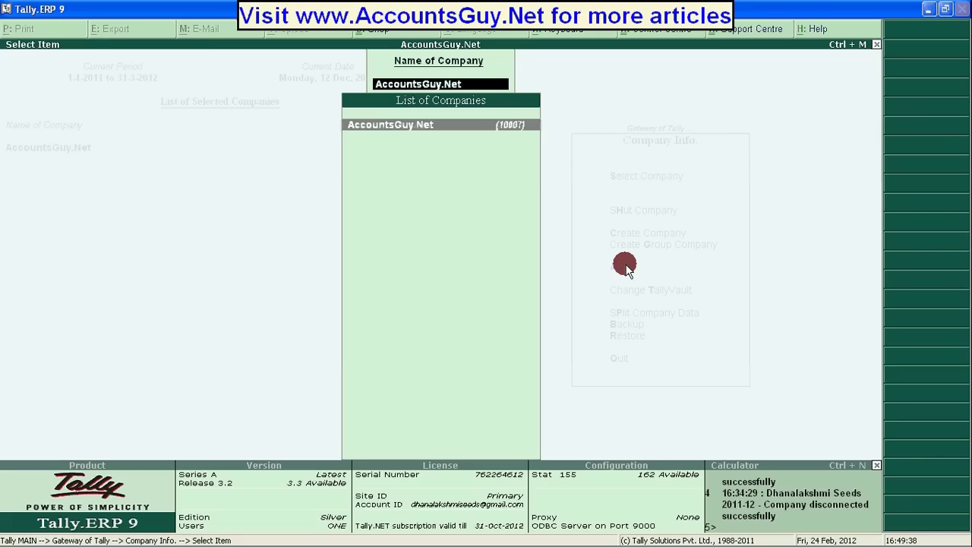
pyautogui.press('Return')
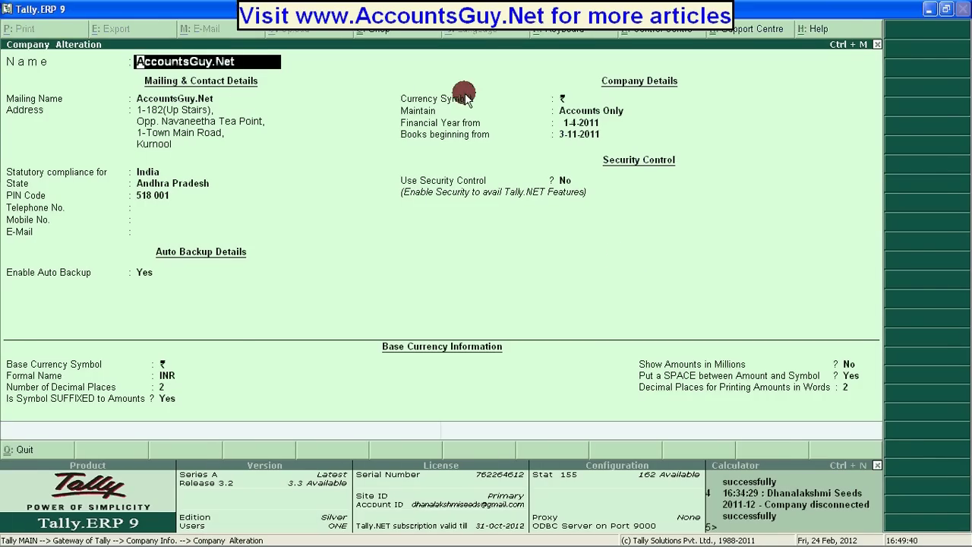
# Step: Change Maintain to Accounts with Inventory and accept the company alteration
pyautogui.click(592, 112)
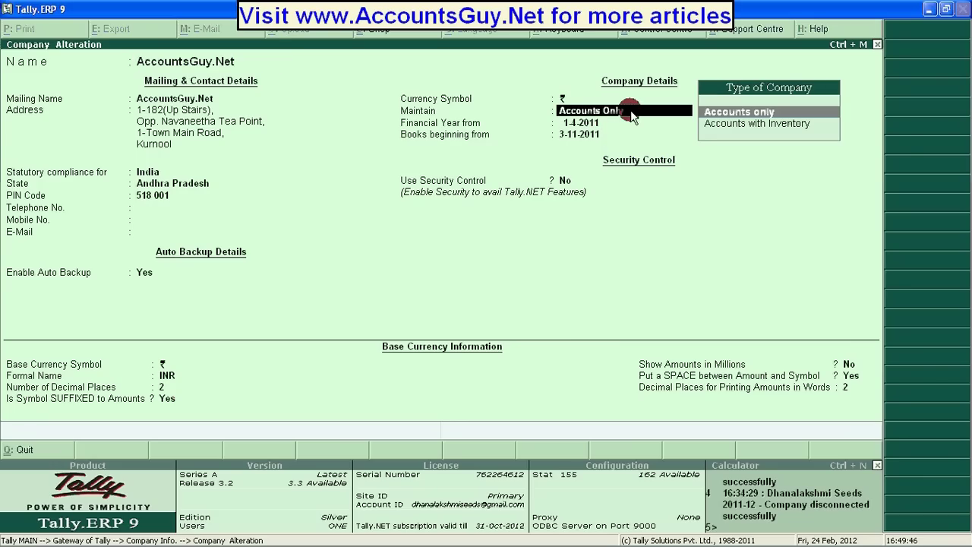
pyautogui.press('Down')
pyautogui.press('Return')
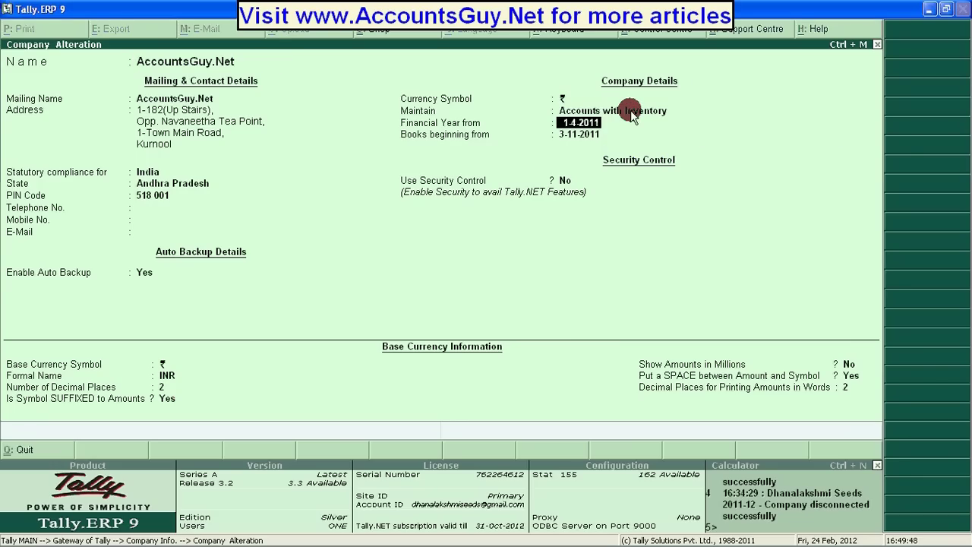
pyautogui.press('Return')
pyautogui.press('Return')
pyautogui.press('Return')
pyautogui.press('Return')
pyautogui.press('Return')
pyautogui.press('Return')
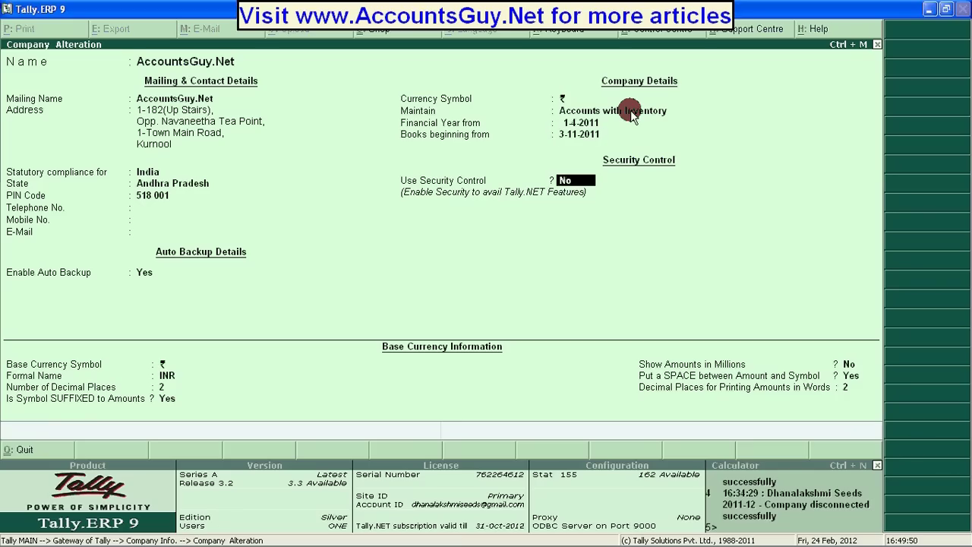
pyautogui.press('Return')
pyautogui.press('Return')
pyautogui.press('Return')
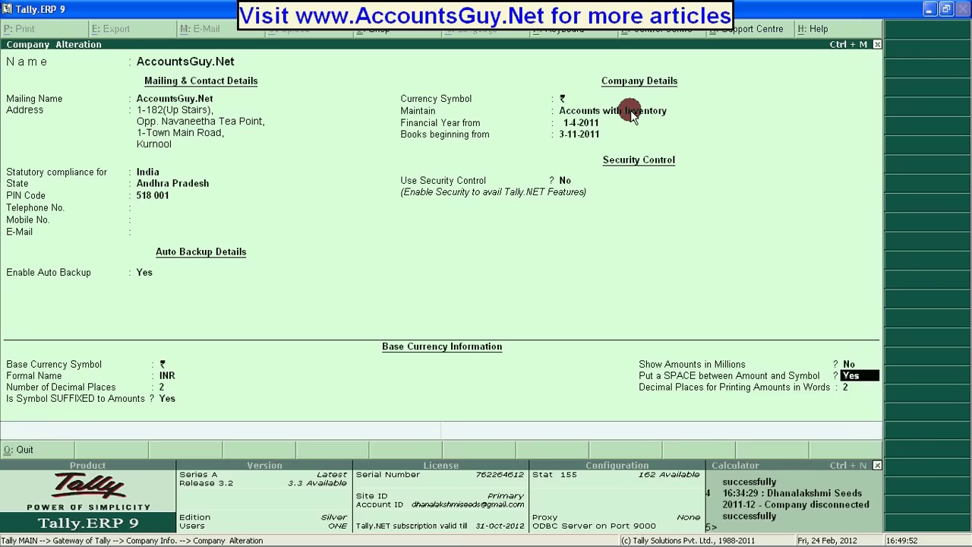
pyautogui.press('Return')
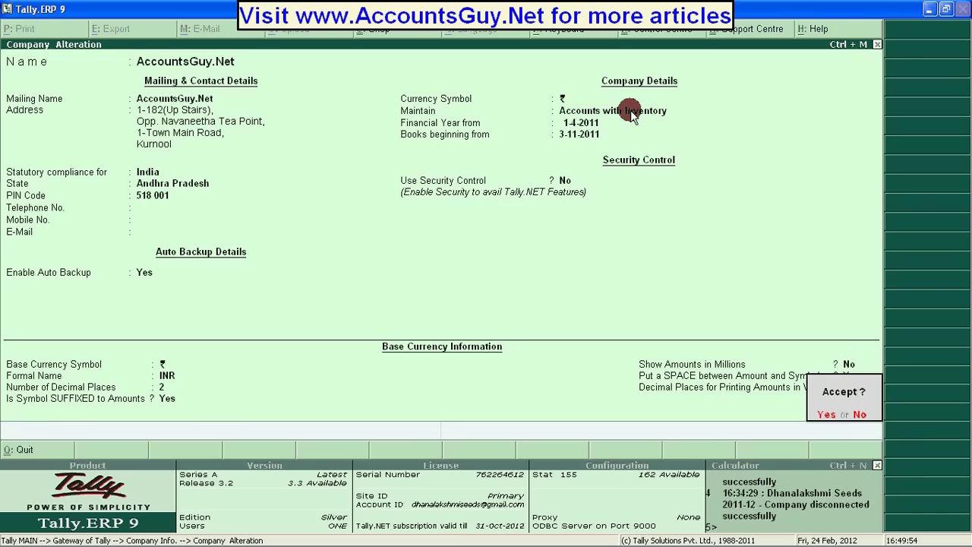
pyautogui.press('Return')
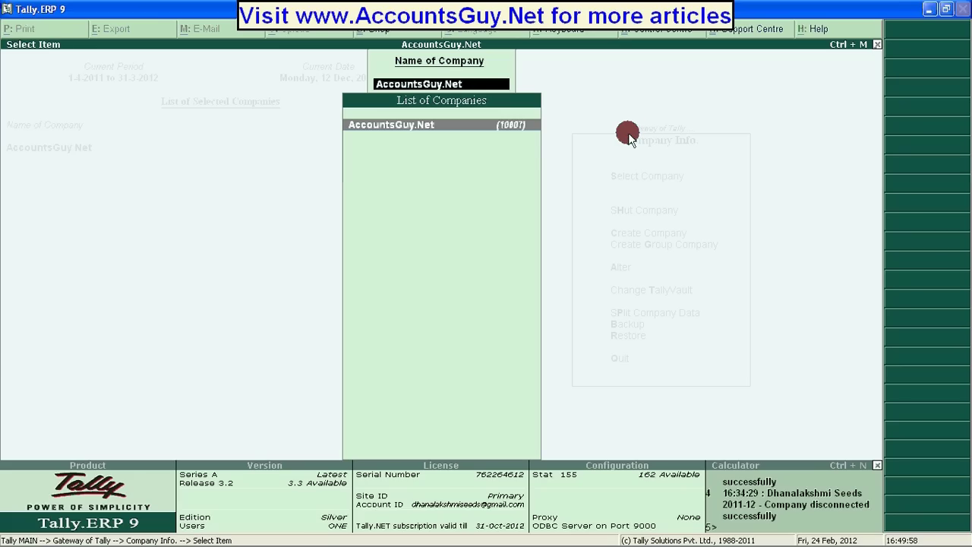
# Step: Return to Gateway of Tally and open Inventory Info
pyautogui.press('Escape')
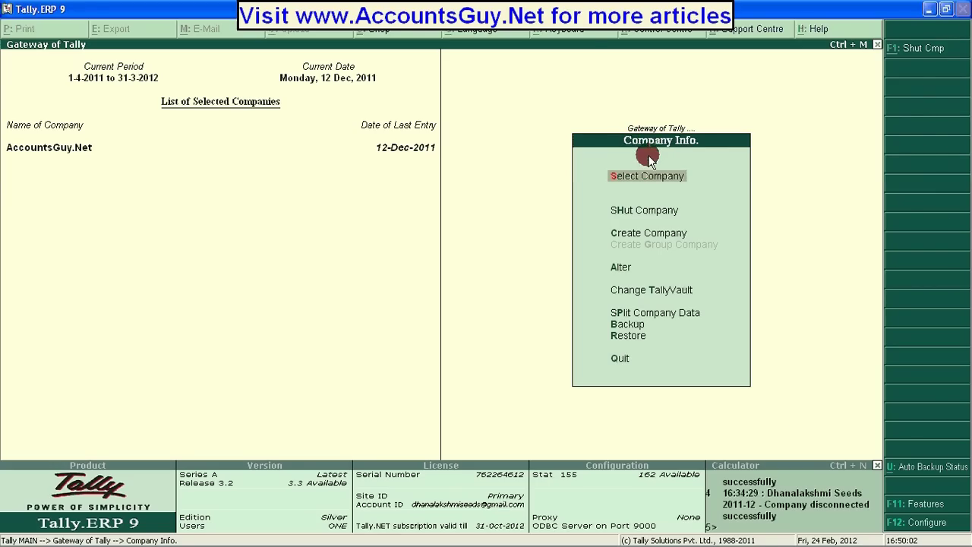
pyautogui.press('Escape')
pyautogui.press('Down')
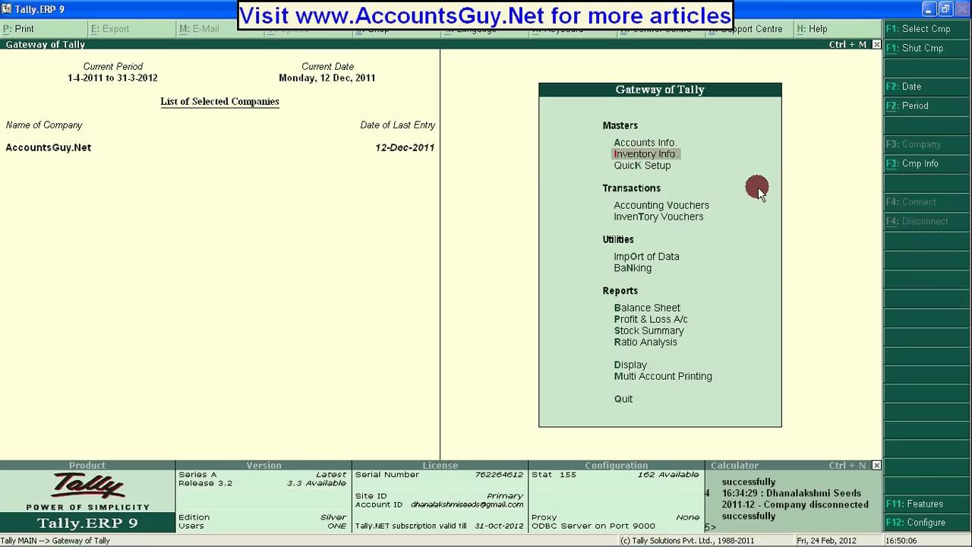
pyautogui.press('Up')
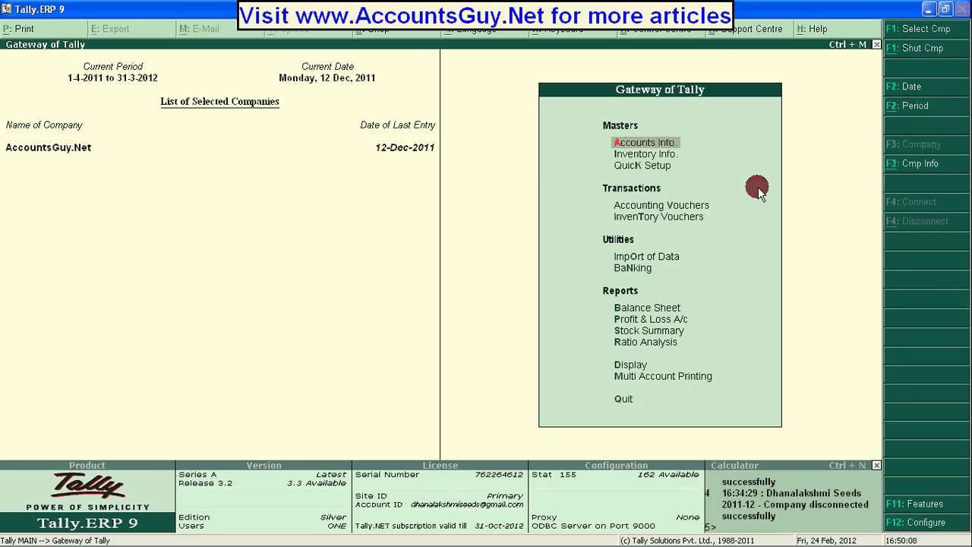
pyautogui.press('Down')
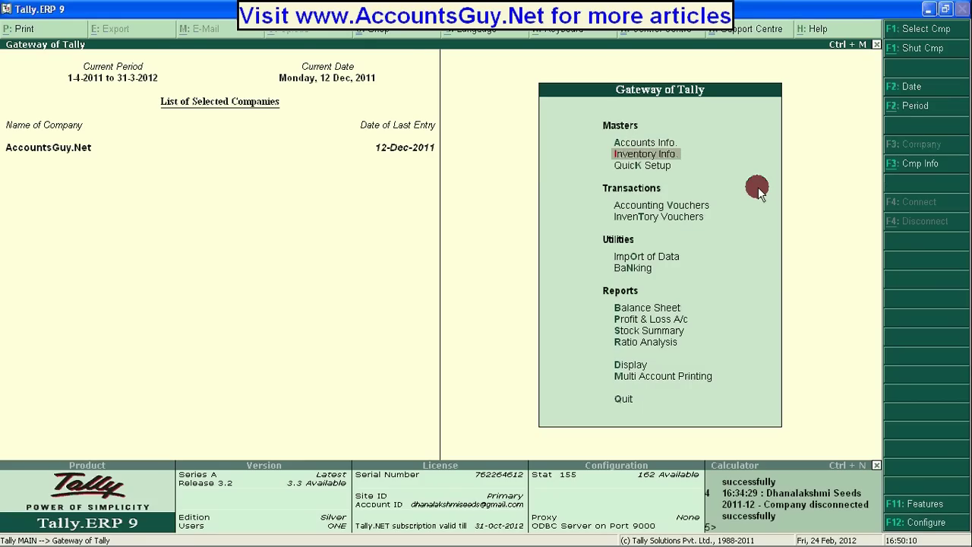
pyautogui.press('Return')
# Step: Open the Stock Items menu and highlight Create under Single Stock Item
pyautogui.press('Down')
pyautogui.press('Up')
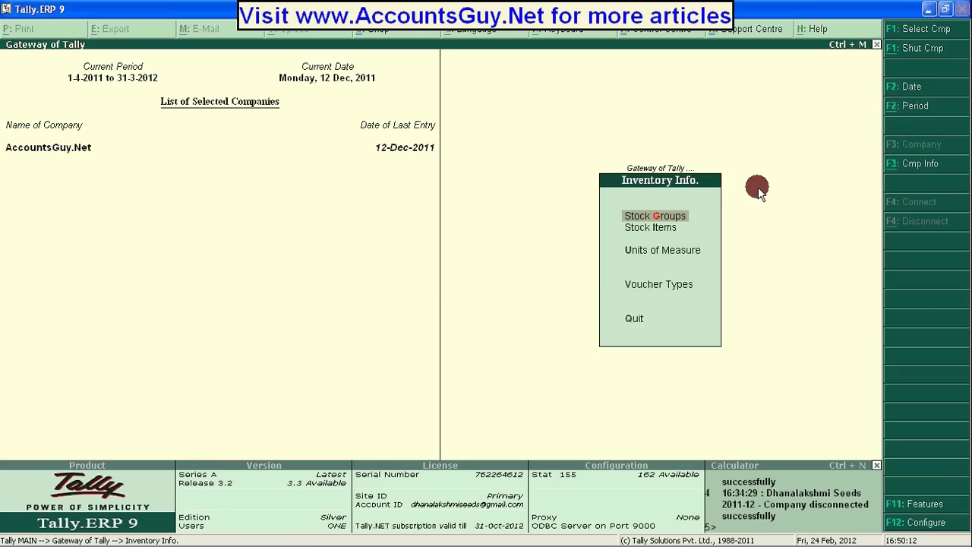
pyautogui.press('Down')
pyautogui.press('Return')
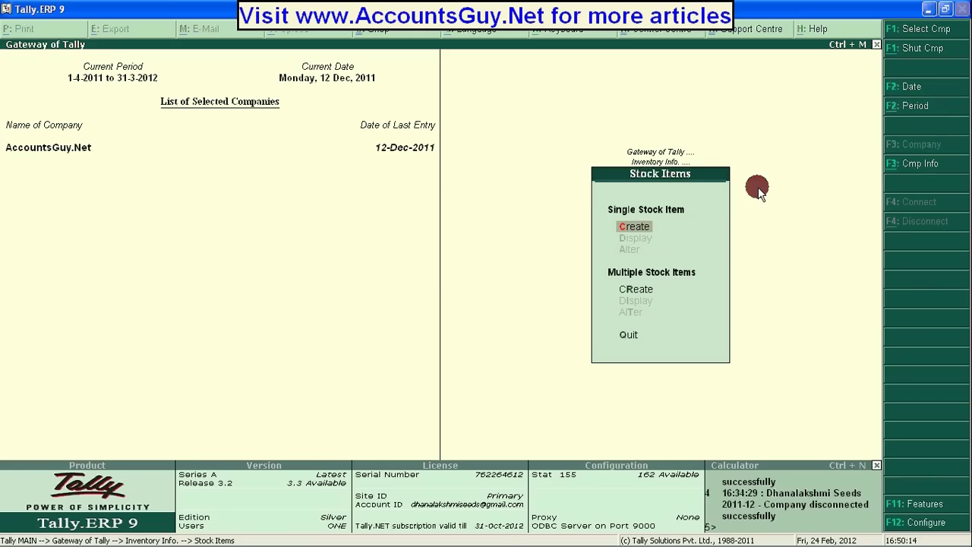
pyautogui.press('Down')
pyautogui.press('Up')
pyautogui.press('Down')
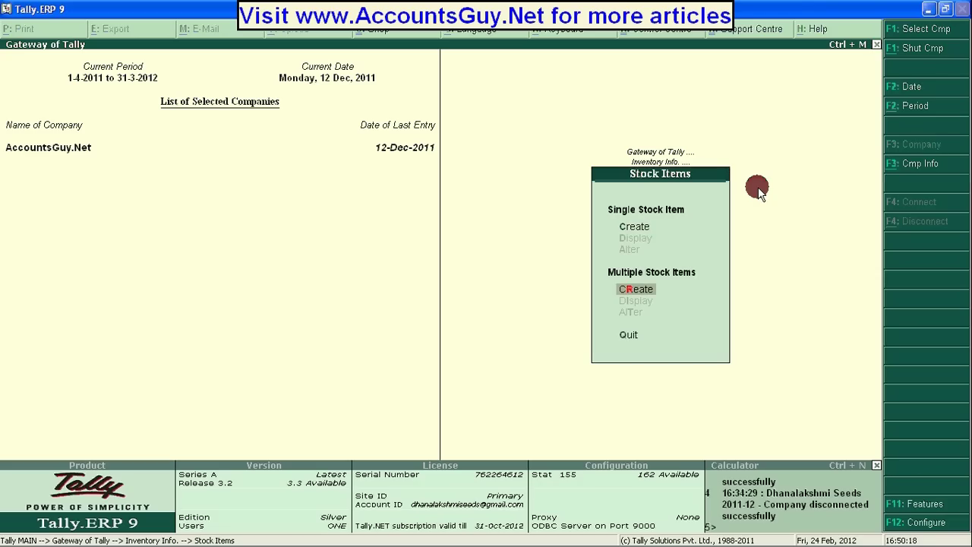
pyautogui.press('Down')
pyautogui.press('Up')
pyautogui.press('Up')
pyautogui.press('Down')
pyautogui.press('Up')
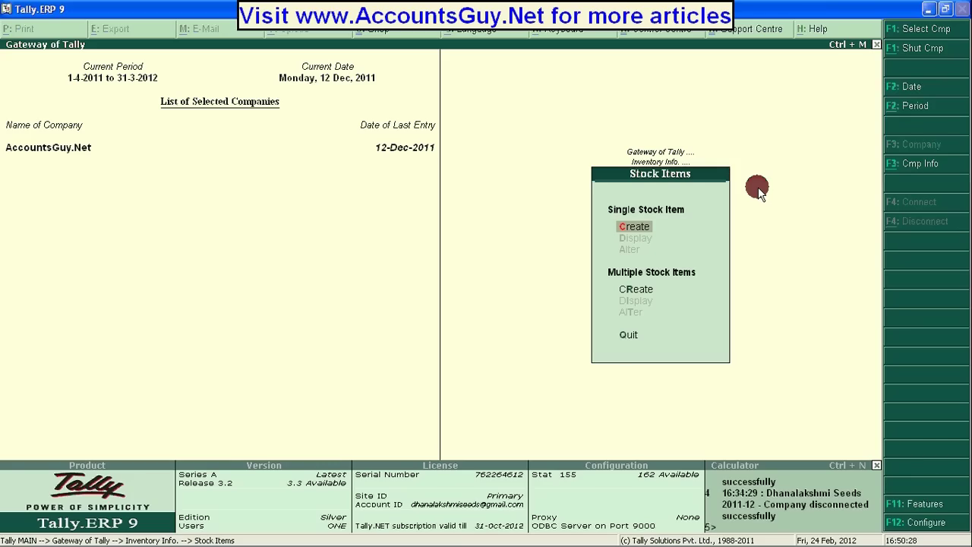
pyautogui.press('Down')
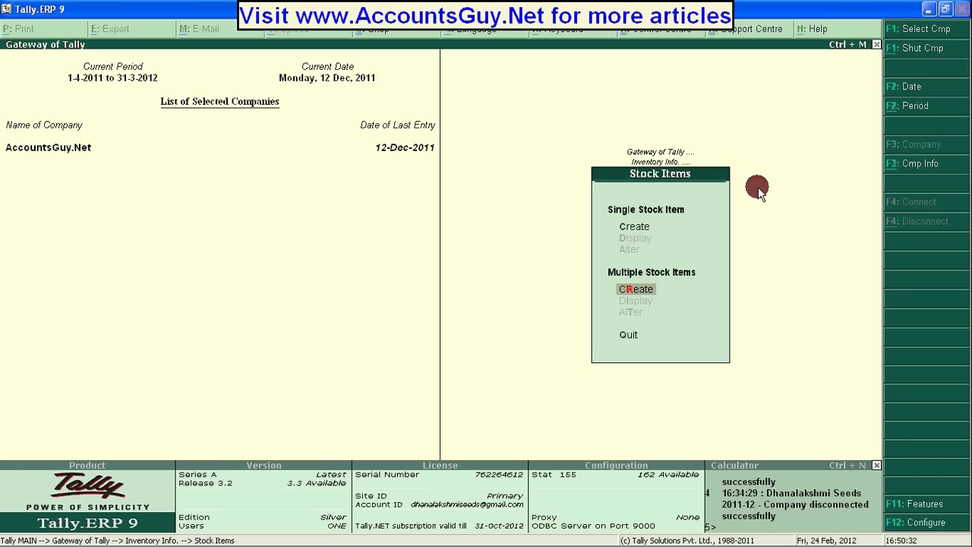
pyautogui.press('Up')
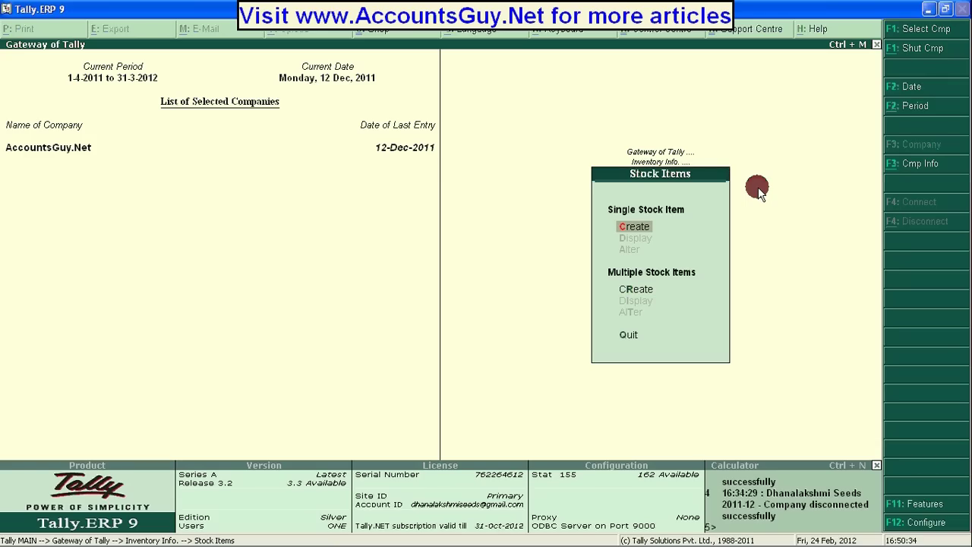
# Step: Start a new single stock item named Dell Inspiron Laptop 17"
pyautogui.press('Return')
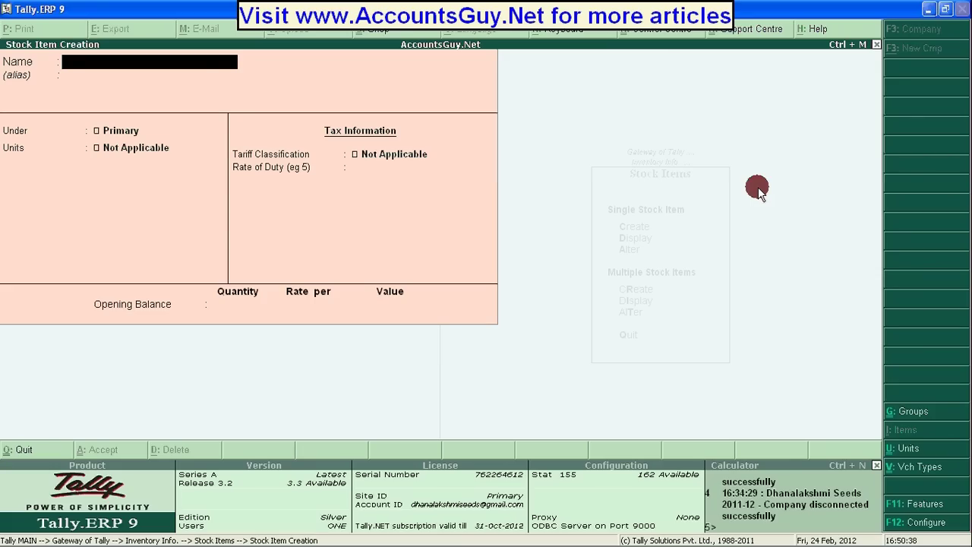
pyautogui.write('Dell Inspiron Laptop')
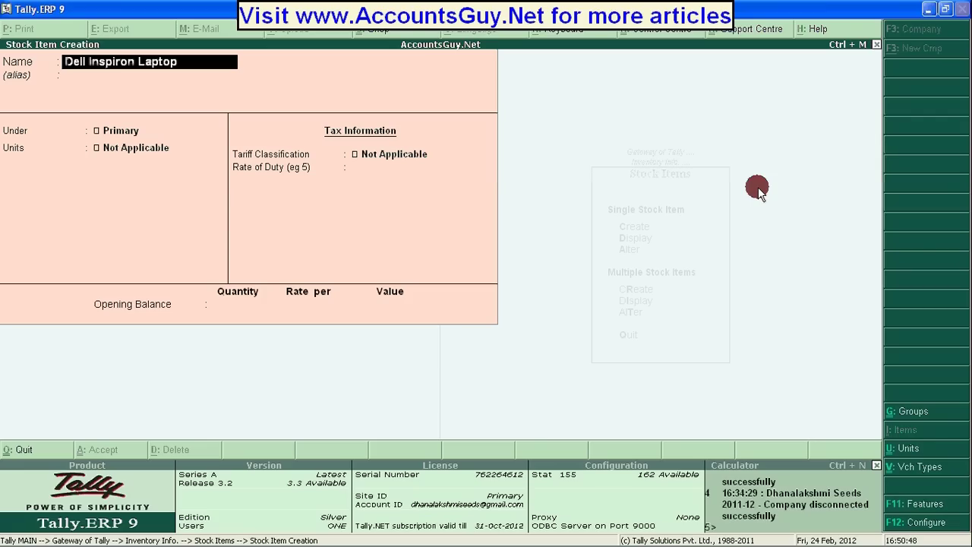
pyautogui.write(' 17')
pyautogui.press('Return')
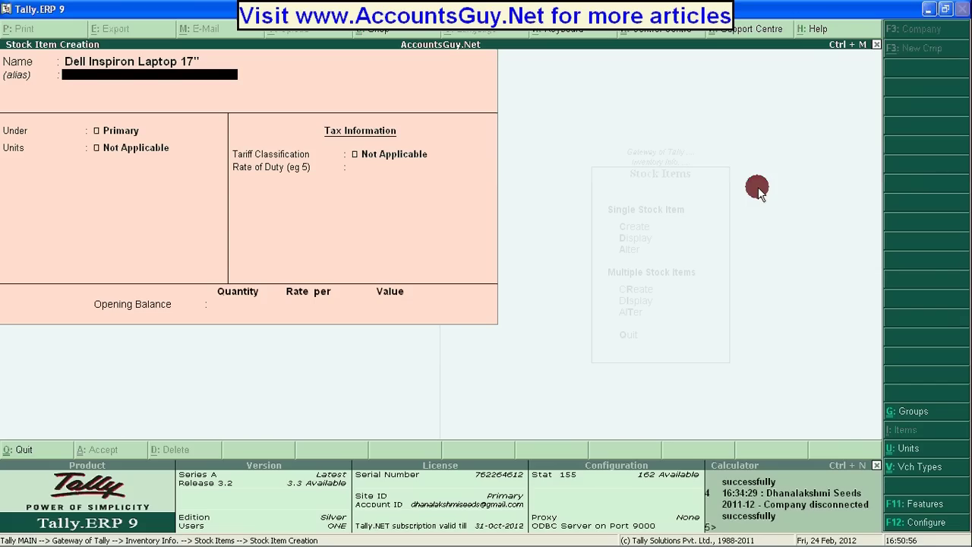
# Step: Keep the laptop under Primary with units Nos., no alternate units, and 0 duty rate
pyautogui.press('Return')
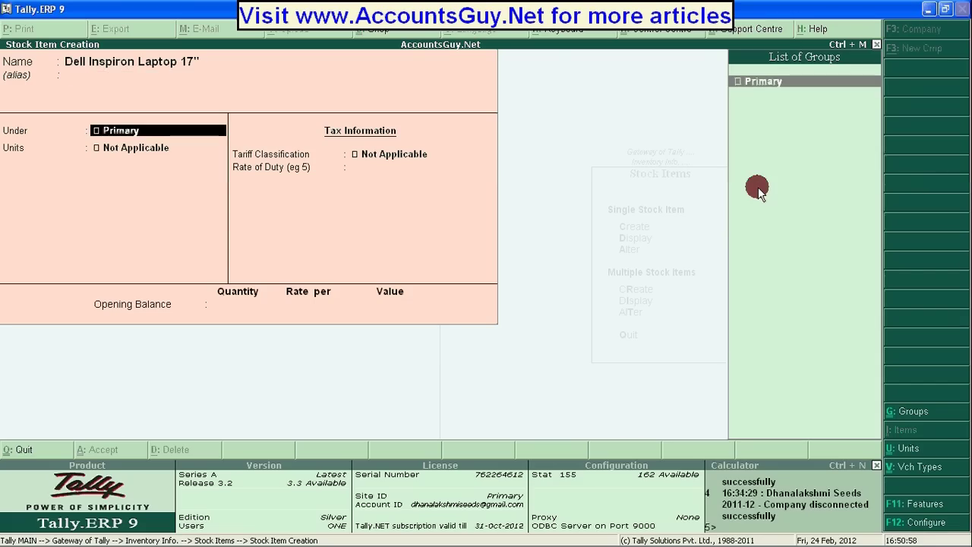
pyautogui.press('BackSpace')
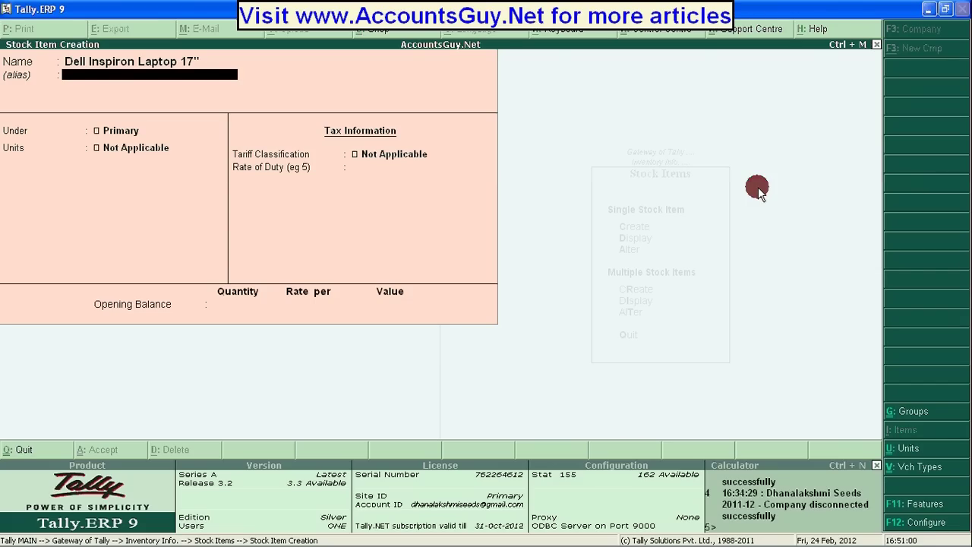
pyautogui.press('Return')
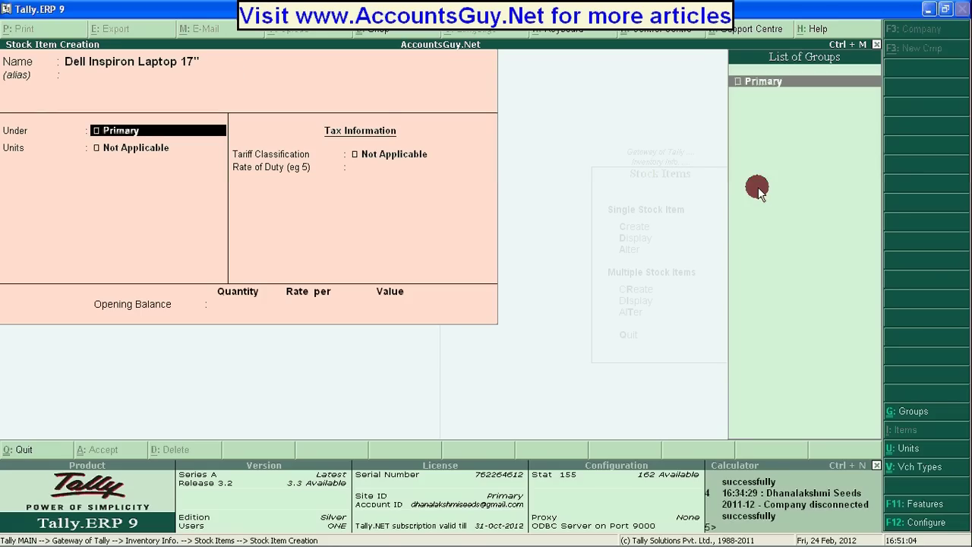
pyautogui.press('Return')
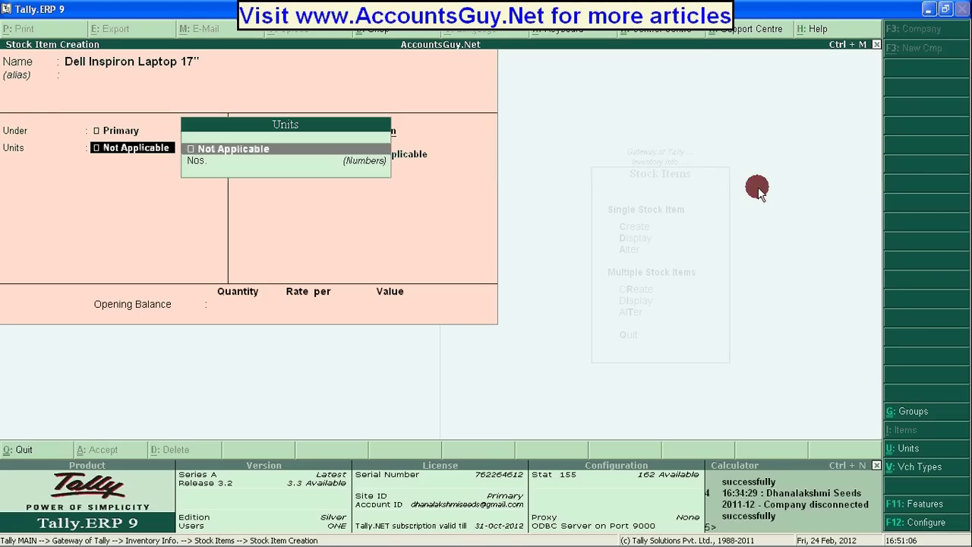
pyautogui.press('Down')
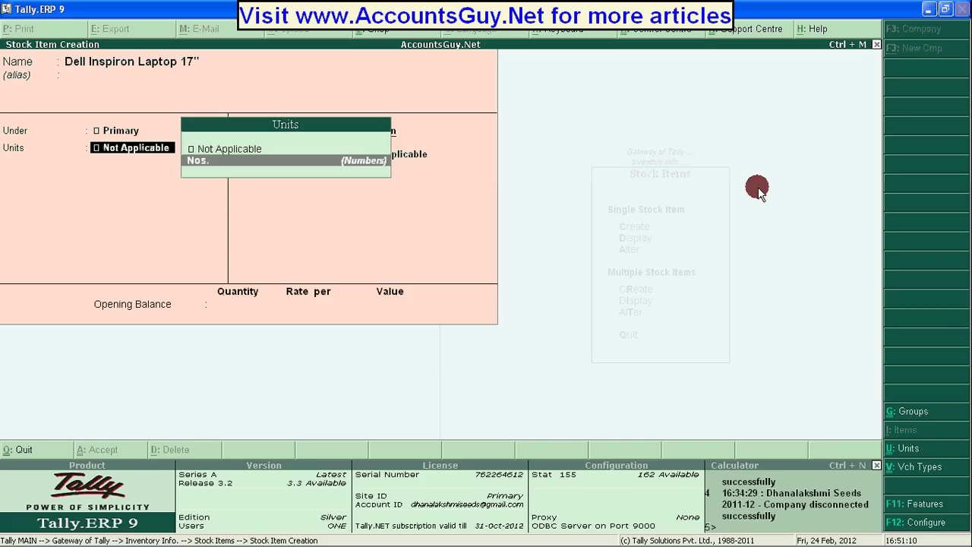
pyautogui.press('Return')
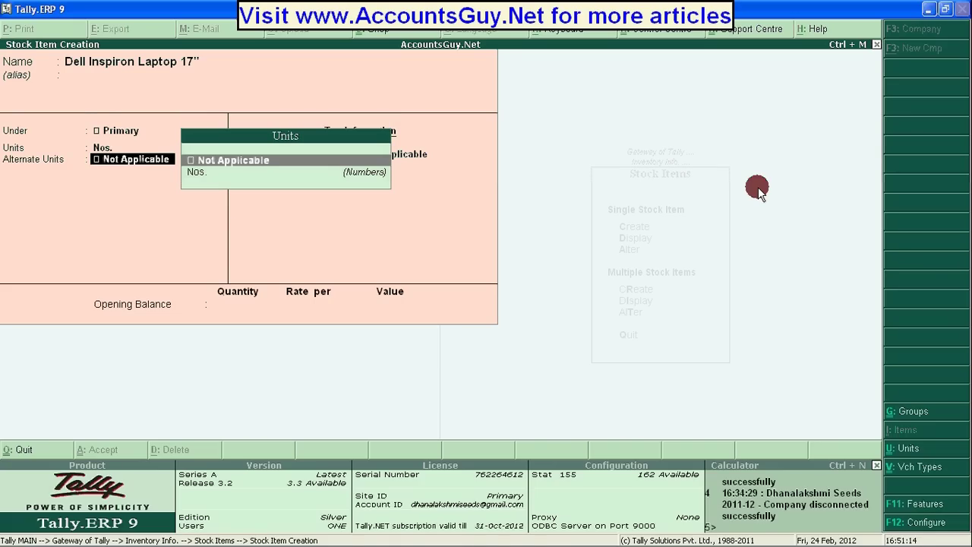
pyautogui.press('Return')
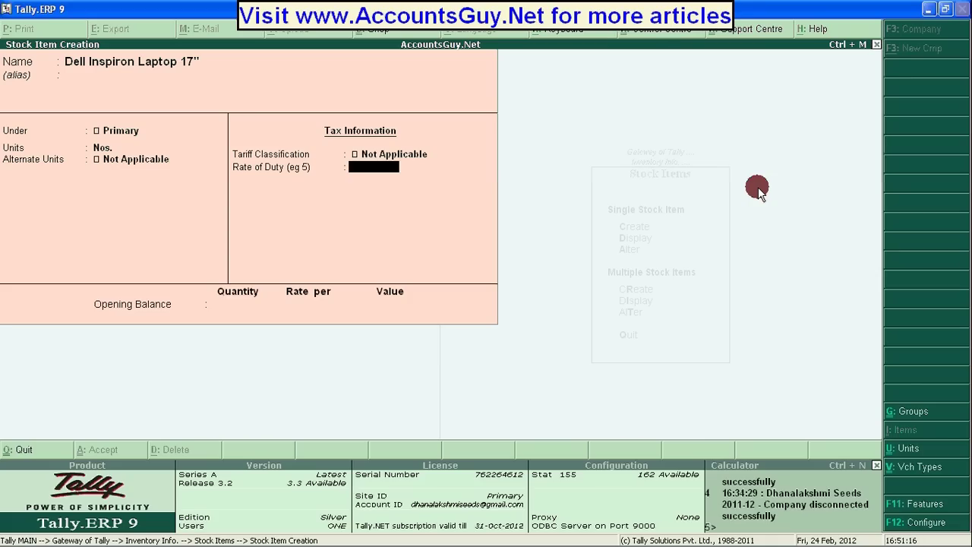
pyautogui.press('Return')
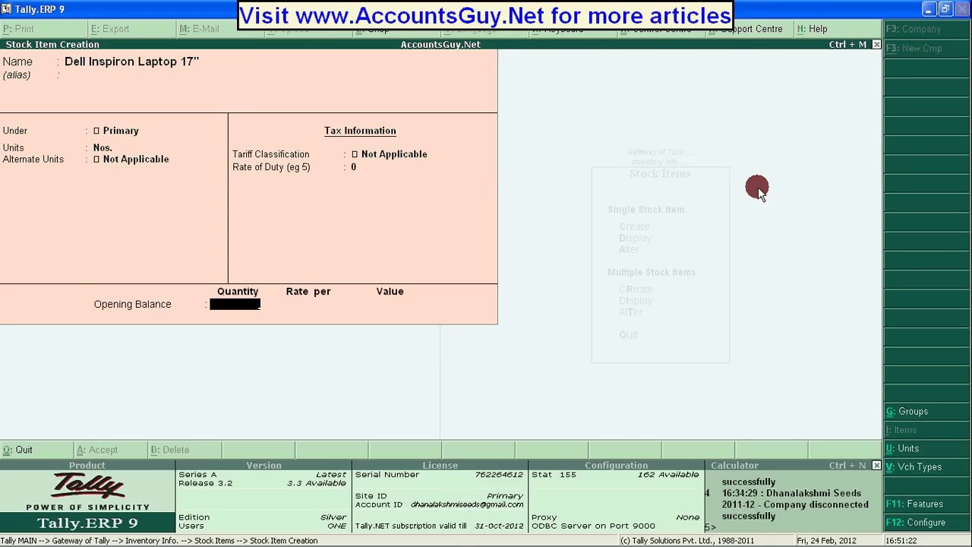
# Step: Enter an opening balance of 5 Nos. at 27,600 each (1,38,000.00) and save the item
pyautogui.write('5')
pyautogui.press('Return')
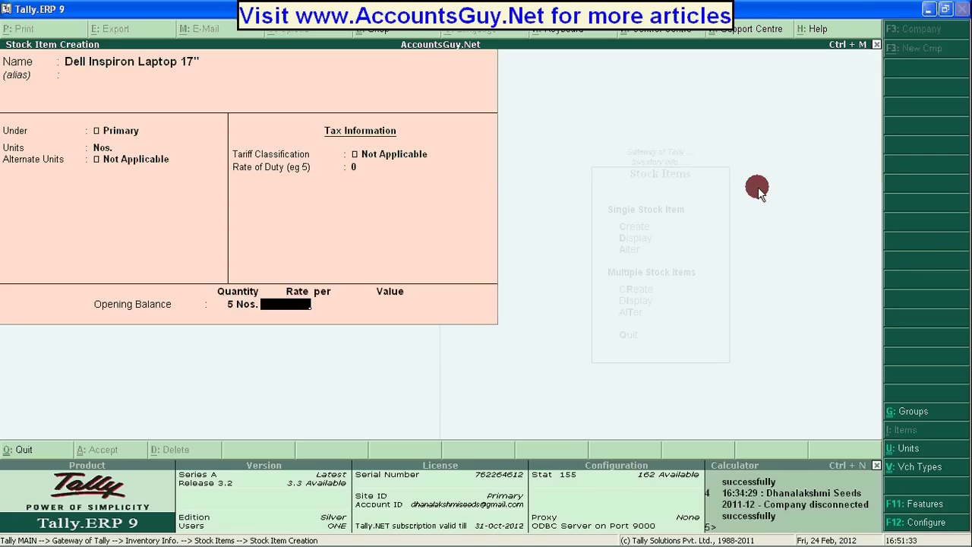
pyautogui.write('27600')
pyautogui.press('Return')
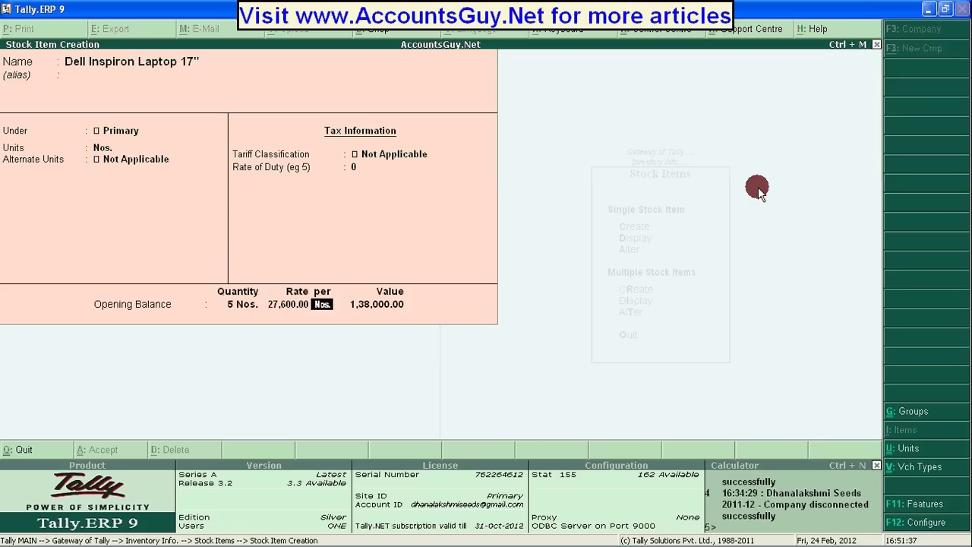
pyautogui.press('Return')
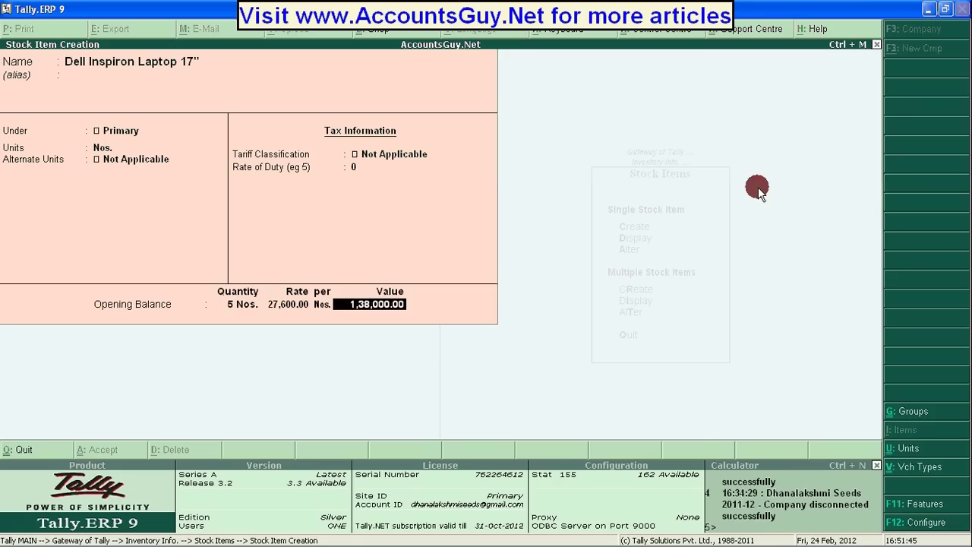
pyautogui.press('Return')
pyautogui.press('Return')
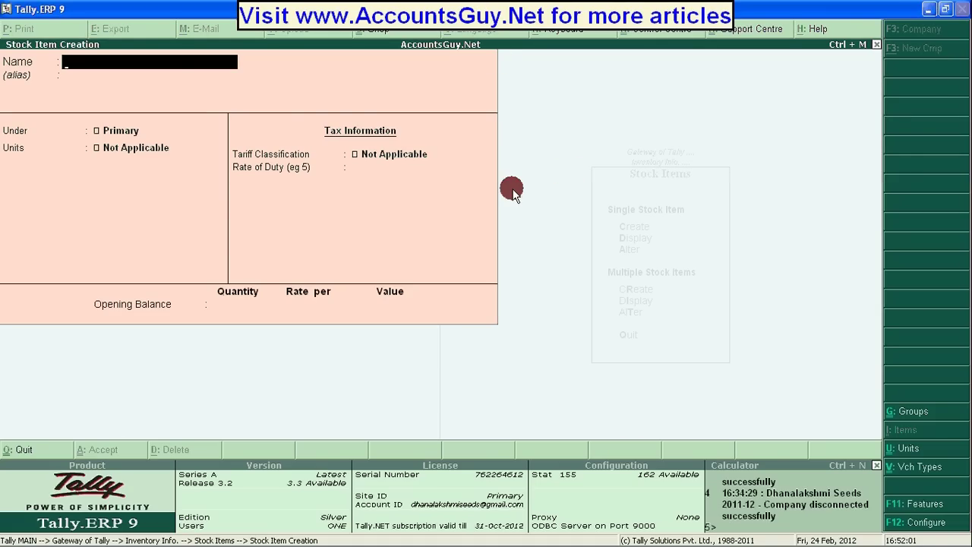
pyautogui.write('Www.Ac')
pyautogui.write('unts')
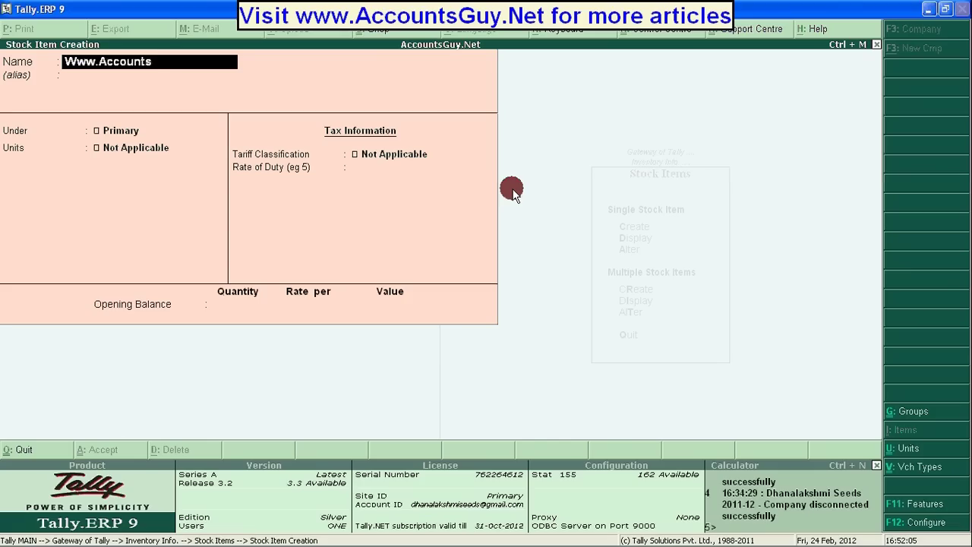
pyautogui.write('Guy Net')
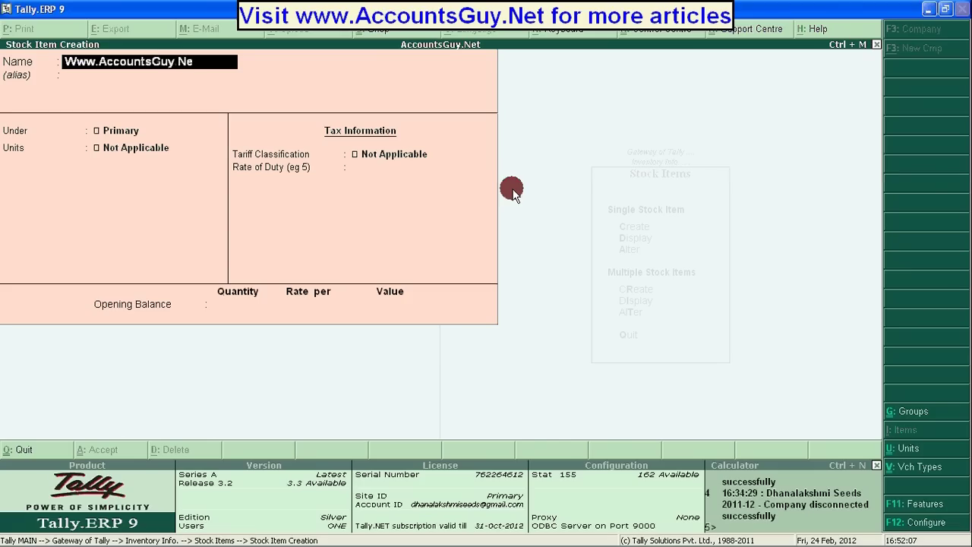